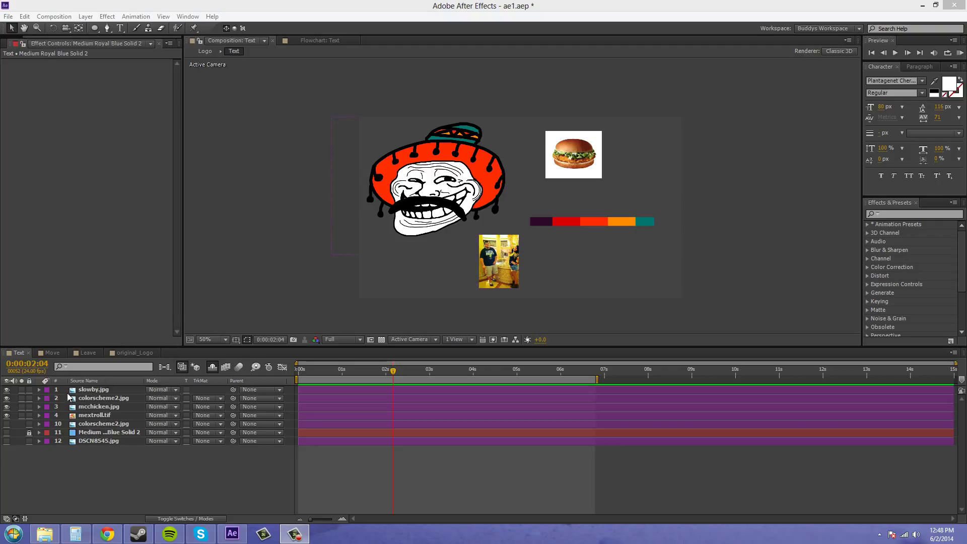
Step: Select the mextroll.tif layer and examine the settings of its Transform effect
{"action": "left_click", "coordinate": [110, 417]}
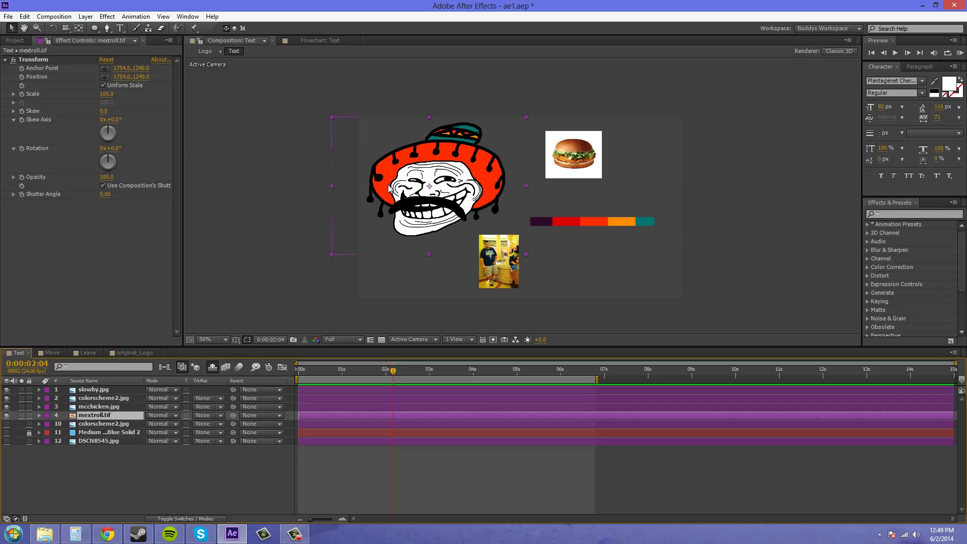
{"action": "left_click", "coordinate": [69, 261]}
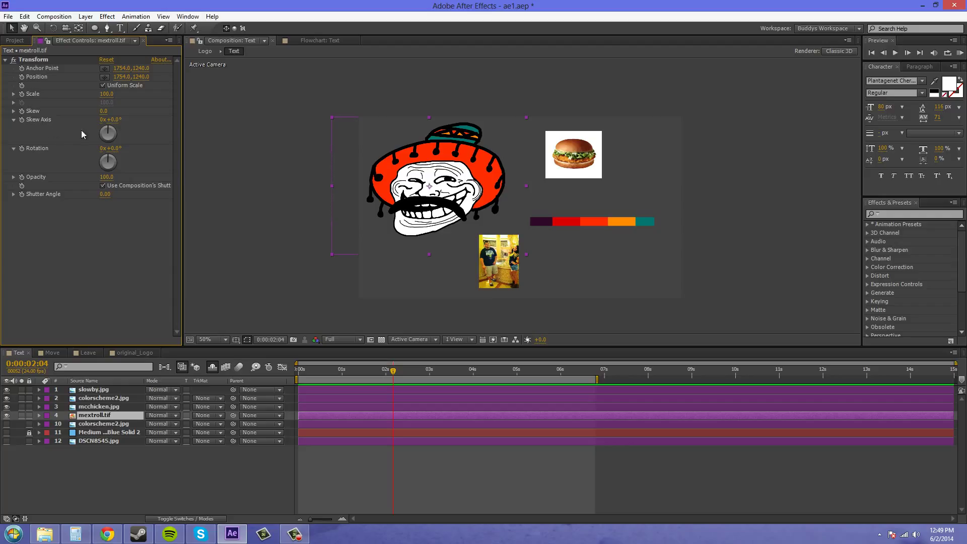
{"action": "left_click", "coordinate": [38, 63]}
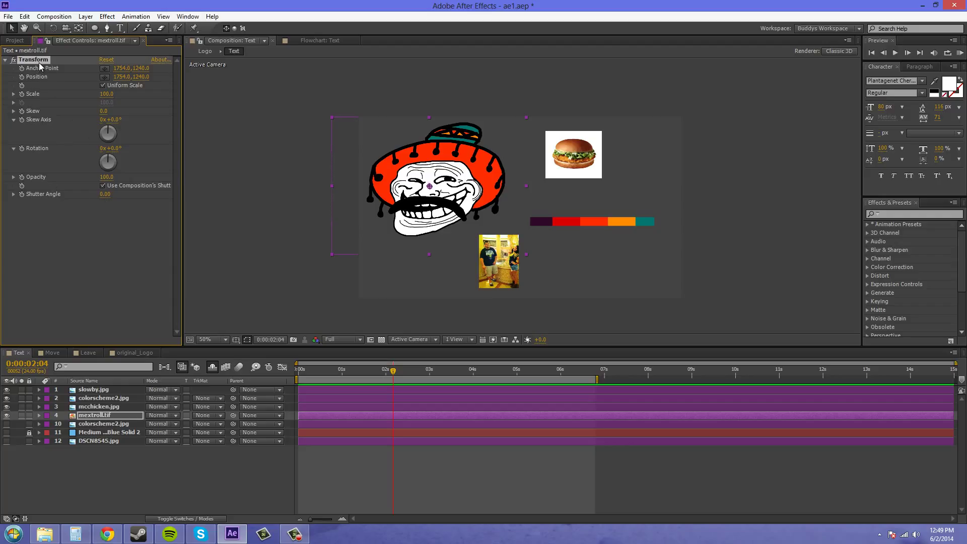
{"action": "left_click", "coordinate": [57, 244]}
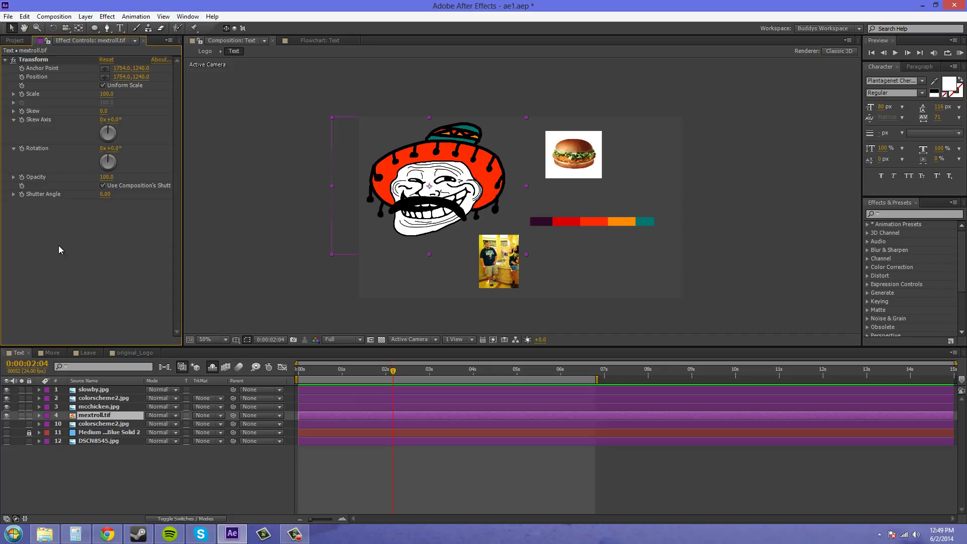
Step: Add a second Transform distortion effect to the mextroll.tif layer, and delete that duplicate again
{"action": "left_click", "coordinate": [107, 17]}
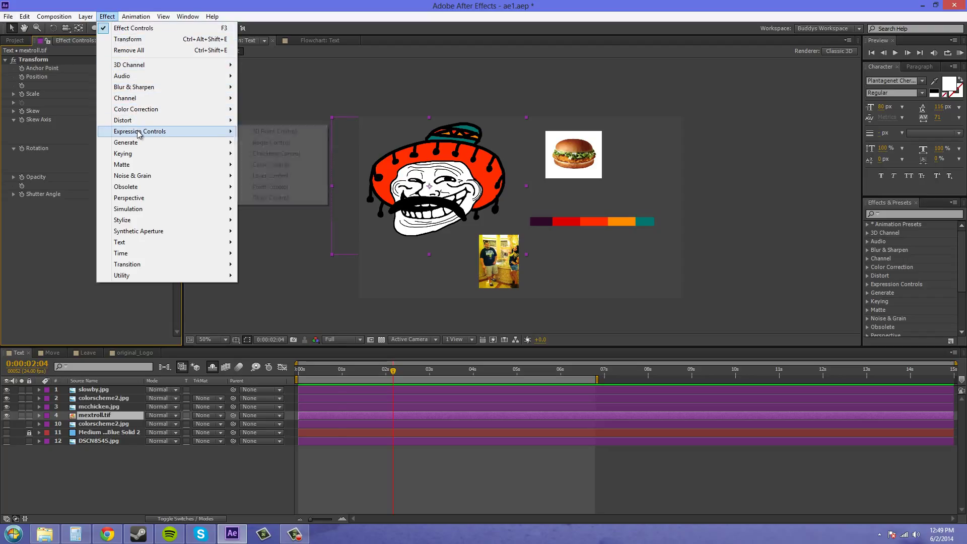
{"action": "mouse_move", "coordinate": [139, 124]}
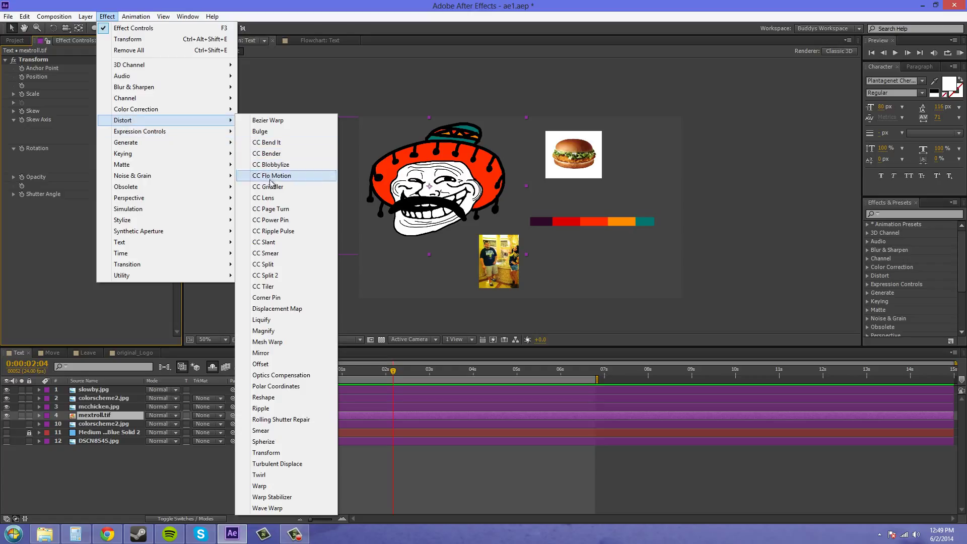
{"action": "left_click", "coordinate": [274, 456]}
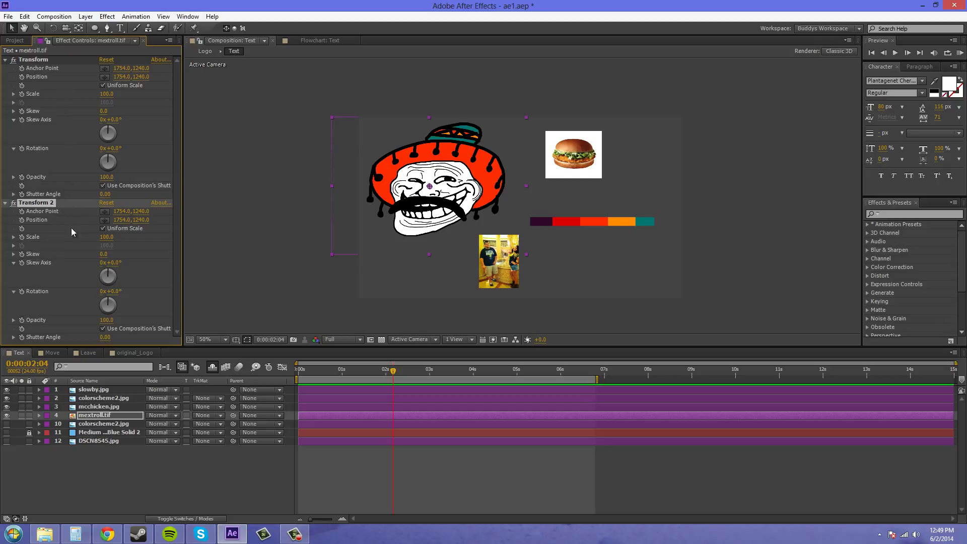
{"action": "key", "text": "Delete"}
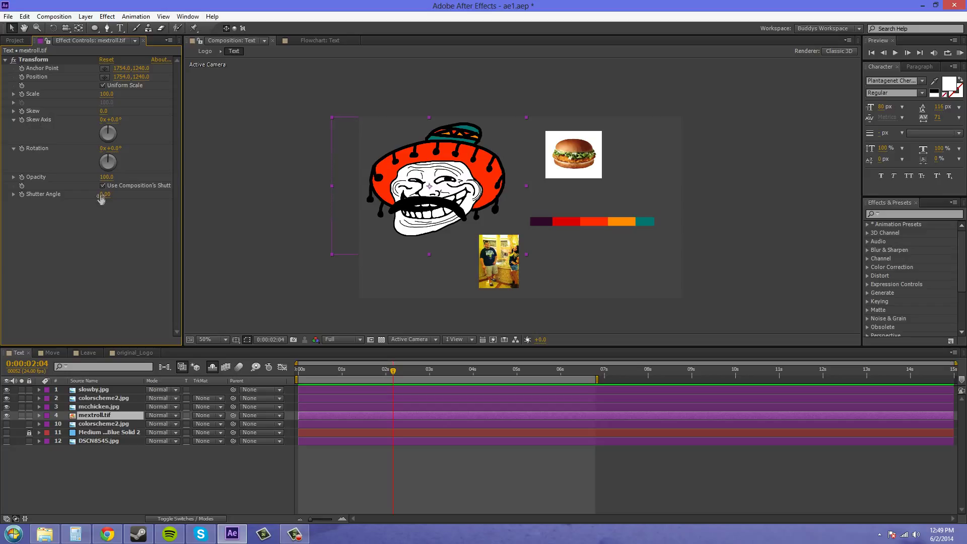
Step: Turn Uniform Scale off in the mextroll.tif Transform effect and turn it back on
{"action": "left_click", "coordinate": [103, 85]}
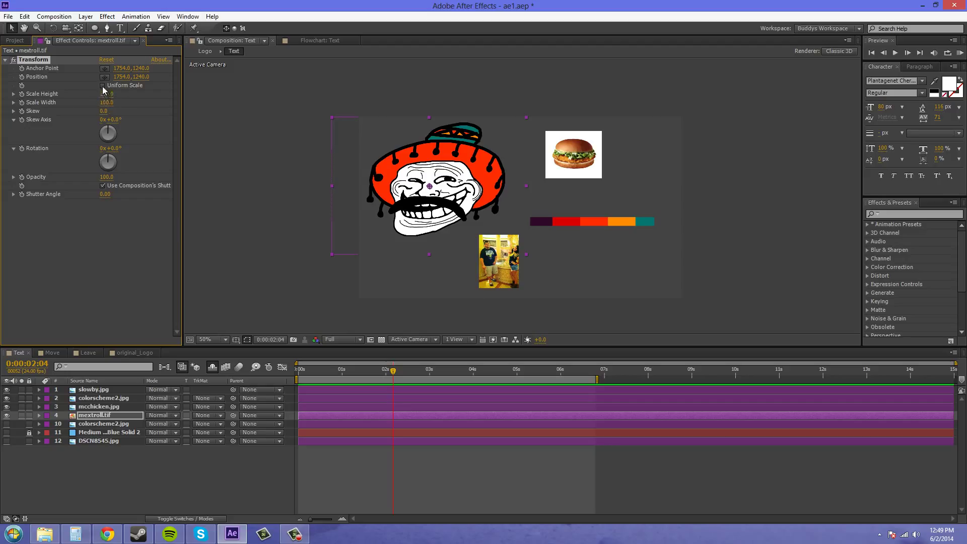
{"action": "left_click", "coordinate": [103, 86]}
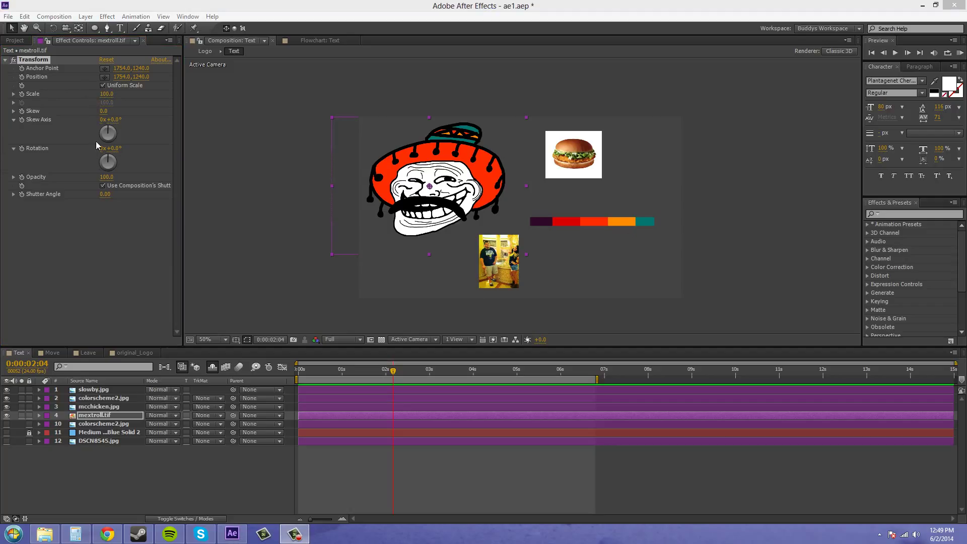
{"action": "left_click", "coordinate": [23, 91]}
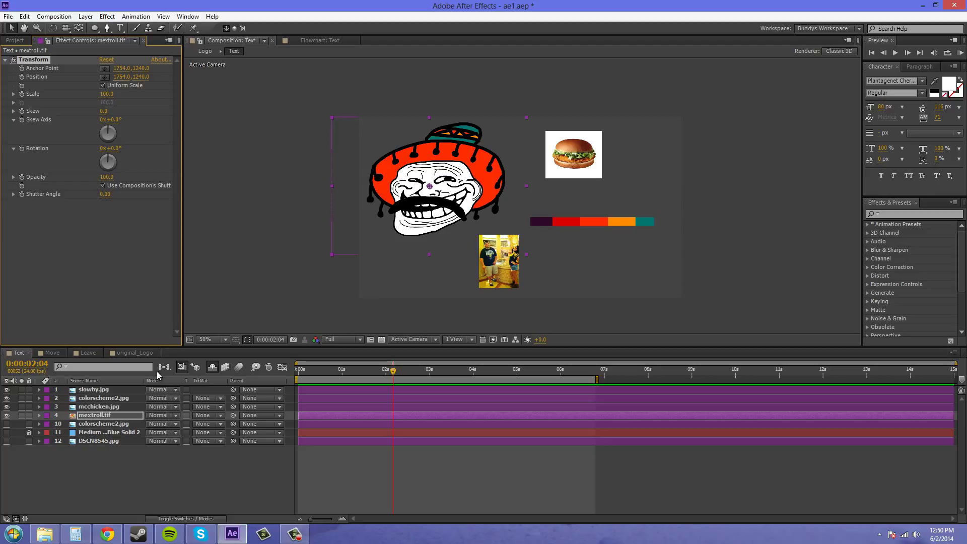
Step: Try moving the Transform effect's position to about 4481, 2494 on the mextroll.tif layer, and undo the move
{"action": "left_click", "coordinate": [104, 77]}
{"action": "left_click", "coordinate": [579, 254]}
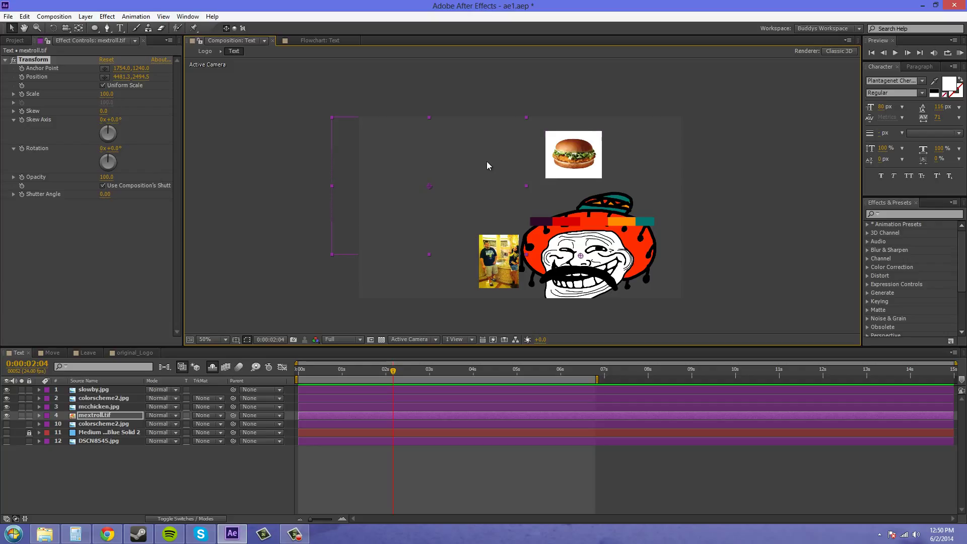
{"action": "key", "text": "ctrl+z"}
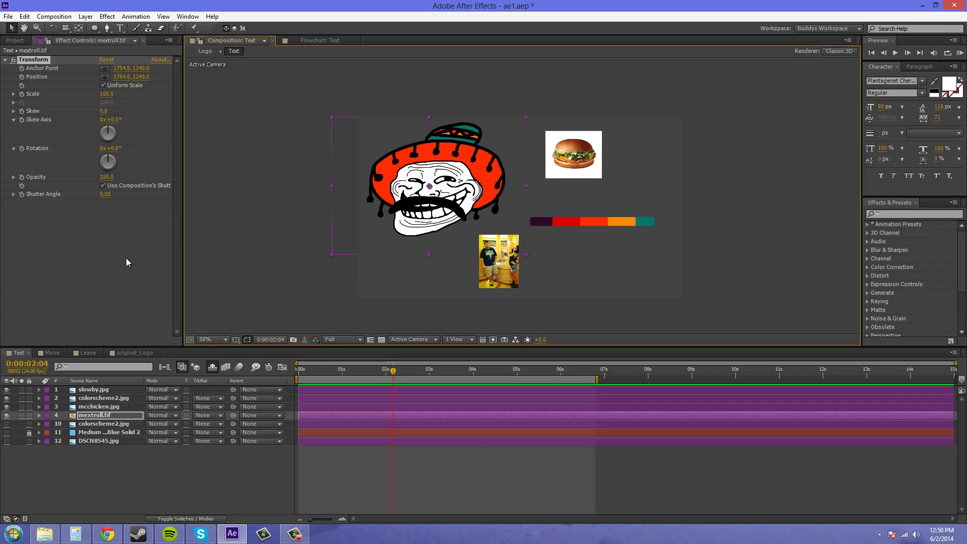
{"action": "left_click", "coordinate": [125, 262]}
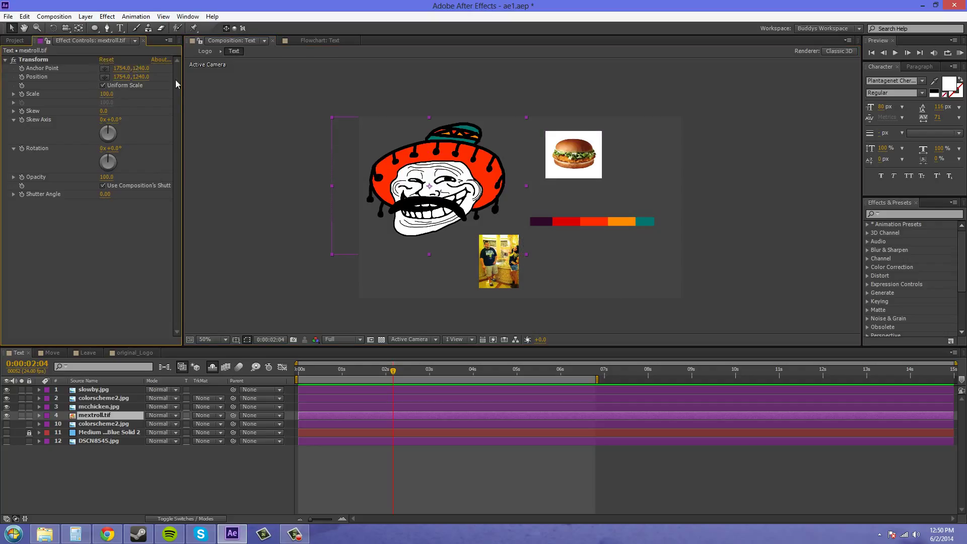
Step: Try placing the Transform effect's anchor point at about 1318, 2113 near the face's chin, and undo it
{"action": "left_click", "coordinate": [105, 69]}
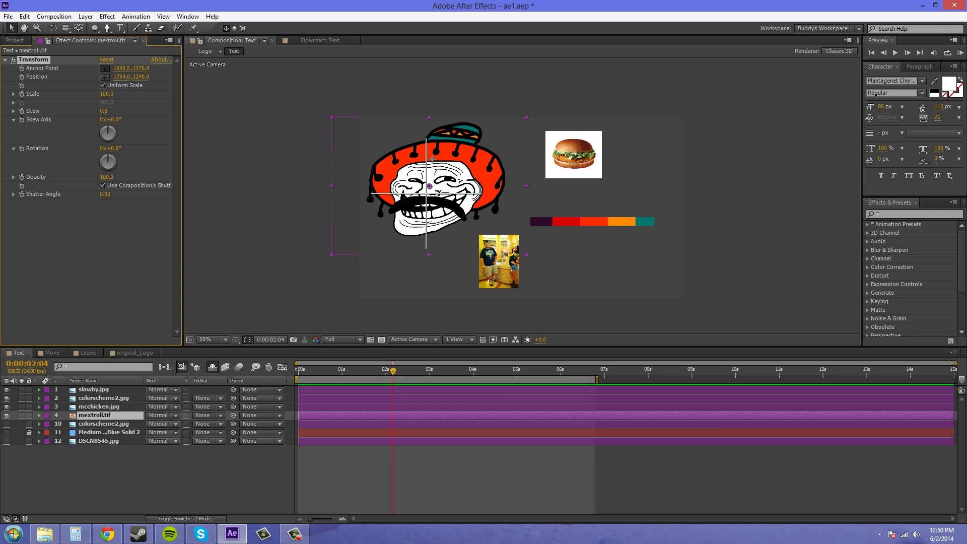
{"action": "left_click", "coordinate": [405, 234]}
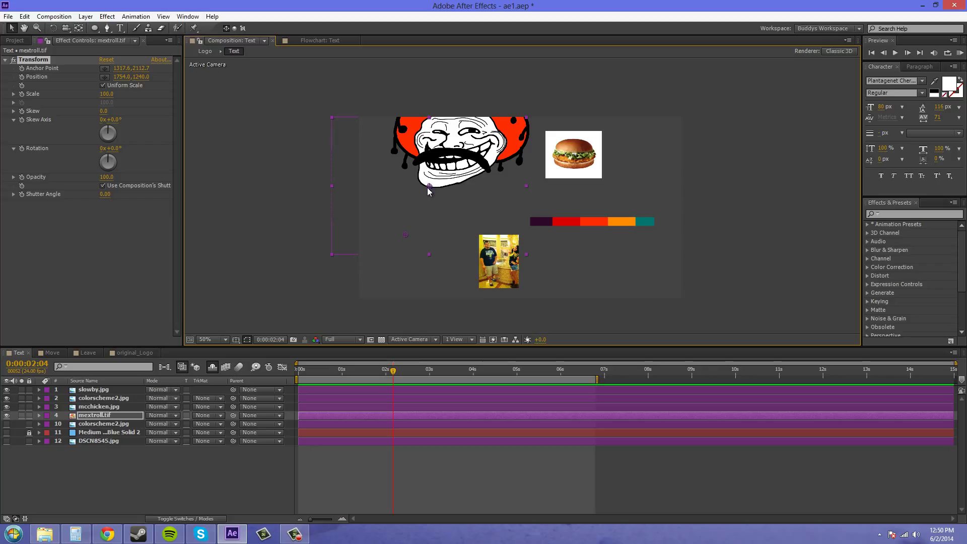
{"action": "key", "text": "ctrl+z"}
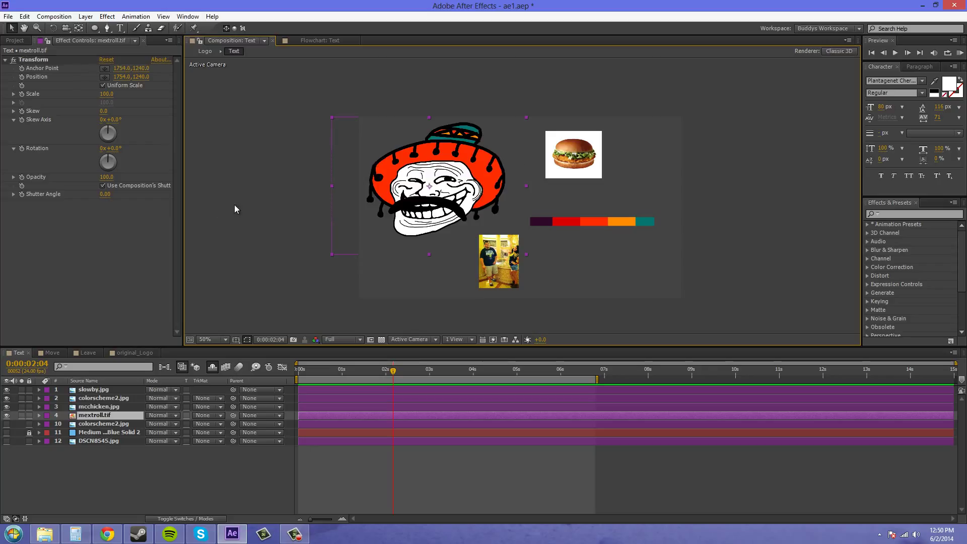
{"action": "left_click", "coordinate": [81, 217]}
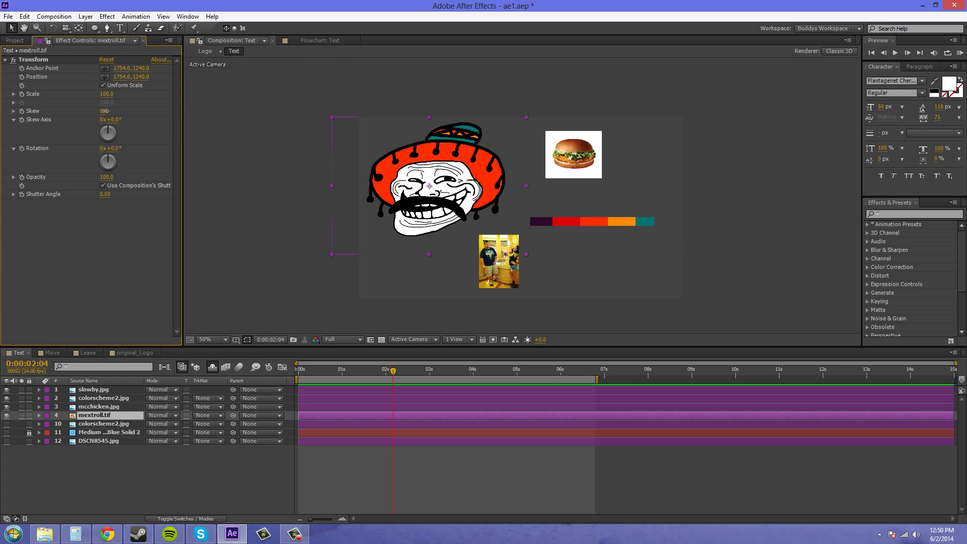
Step: Try out the Transform effect's skew and skew axis on the face, and reset both to 0
{"action": "left_click_drag", "start_coordinate": [105, 111], "coordinate": [104, 137]}
{"action": "left_click_drag", "start_coordinate": [123, 119], "coordinate": [92, 139]}
{"action": "left_click", "coordinate": [113, 120]}
{"action": "type", "text": "0"}
{"action": "left_click", "coordinate": [129, 256]}
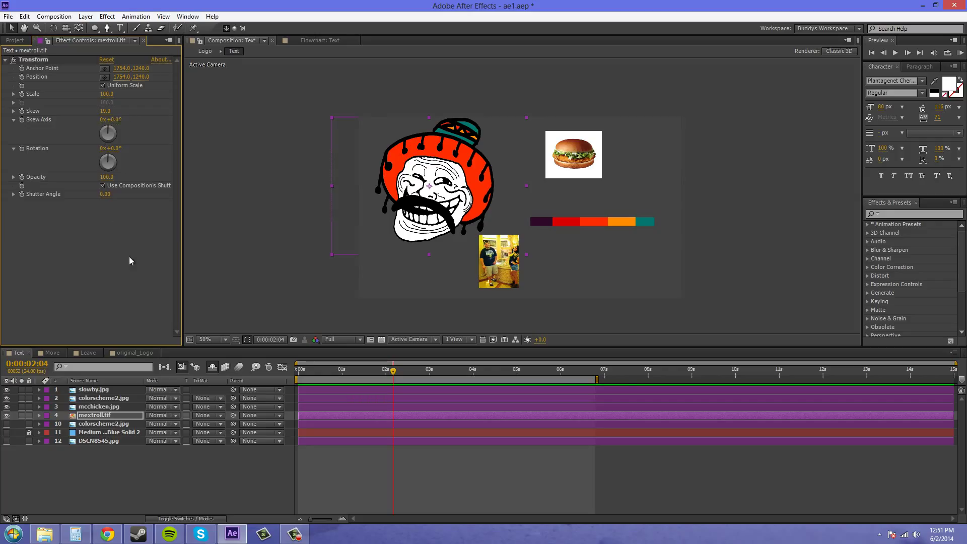
{"action": "left_click", "coordinate": [104, 111]}
{"action": "type", "text": "0"}
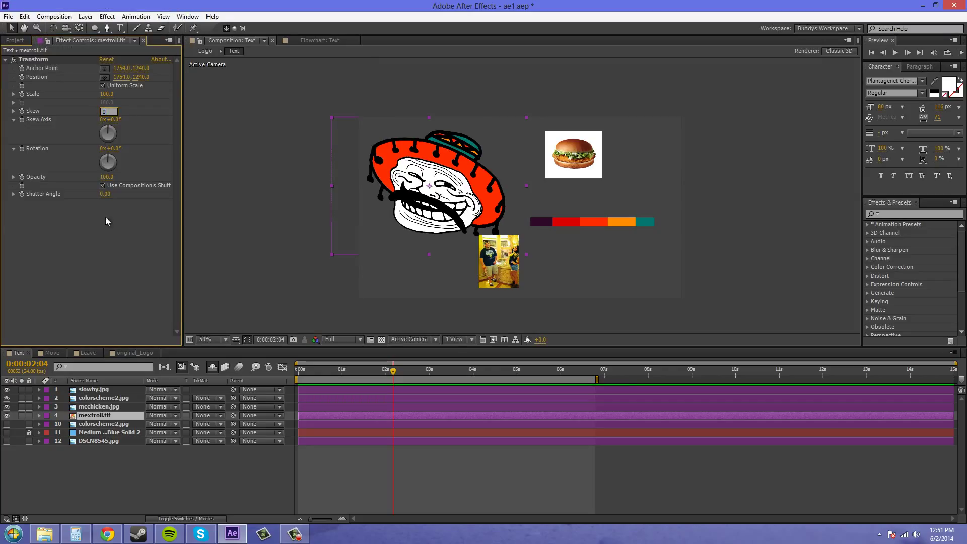
{"action": "left_click", "coordinate": [104, 229]}
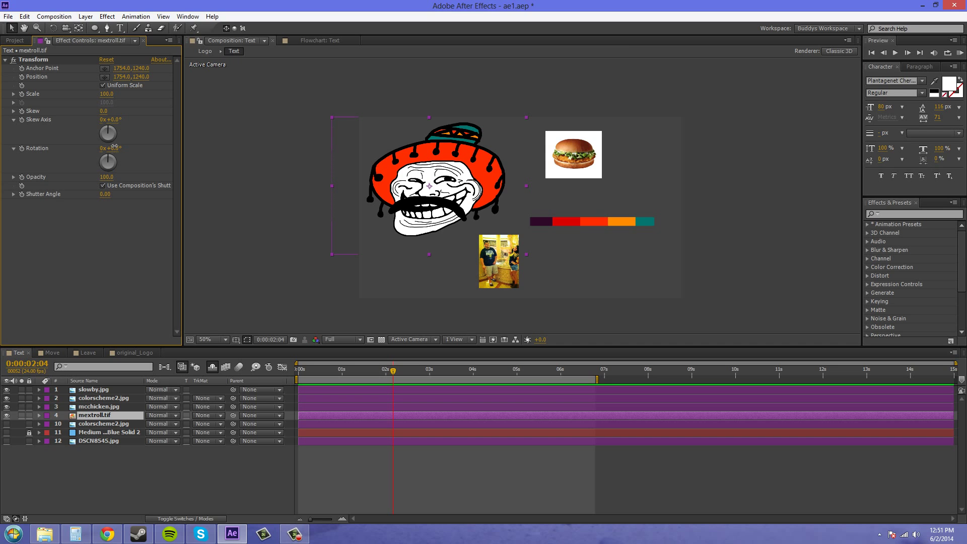
Step: Try the Transform effect's rotation and opacity on the face, leaving them at 0° and 100
{"action": "left_click_drag", "start_coordinate": [115, 147], "coordinate": [89, 230]}
{"action": "key", "text": "ctrl+z"}
{"action": "mouse_move", "coordinate": [106, 177]}
{"action": "left_mouse_down"}
{"action": "mouse_move", "coordinate": [121, 176]}
{"action": "mouse_move", "coordinate": [65, 178]}
{"action": "mouse_move", "coordinate": [121, 177]}
{"action": "left_mouse_up"}
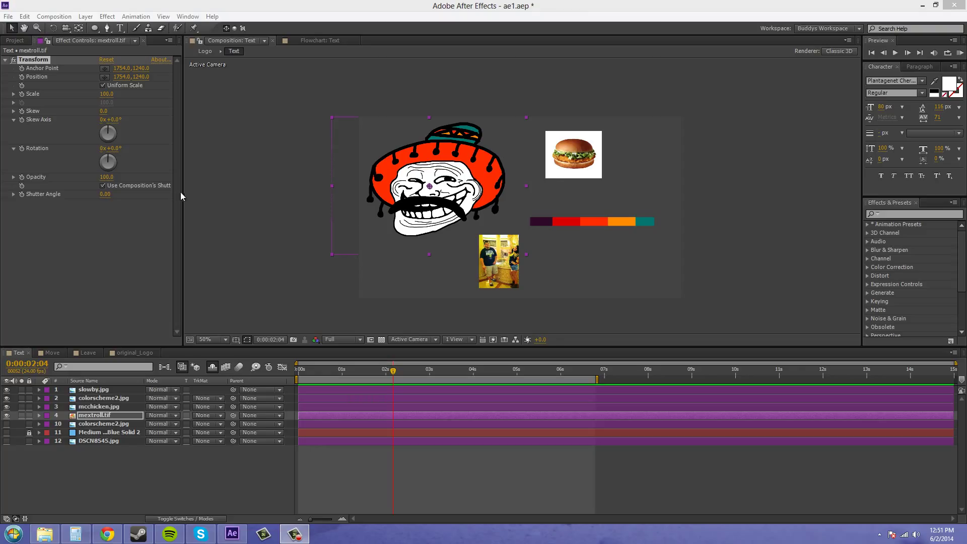
Step: Widen the effect settings area and examine the motion blur options in the Text composition's advanced settings, leaving without changes
{"action": "left_click_drag", "start_coordinate": [182, 192], "coordinate": [247, 202]}
{"action": "left_click", "coordinate": [53, 17]}
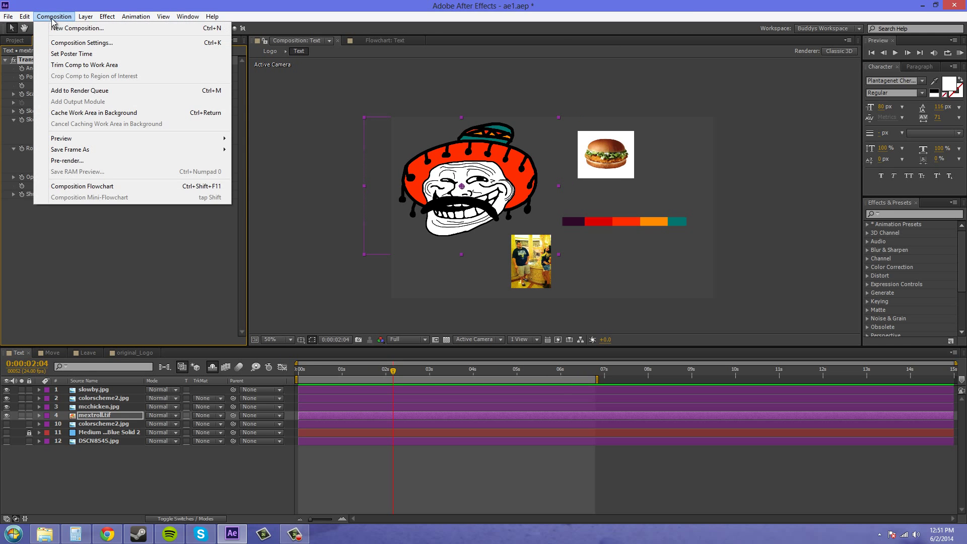
{"action": "left_click", "coordinate": [73, 40]}
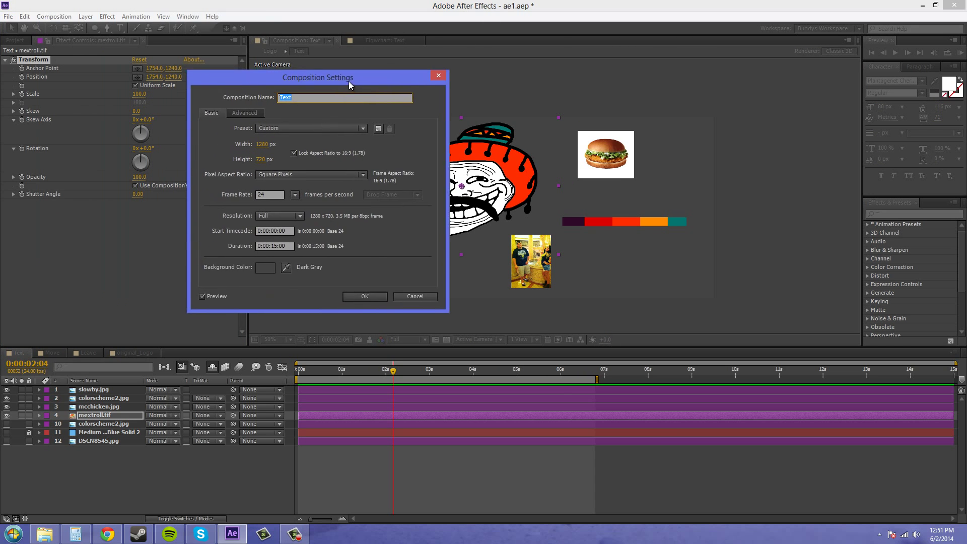
{"action": "left_click", "coordinate": [284, 122]}
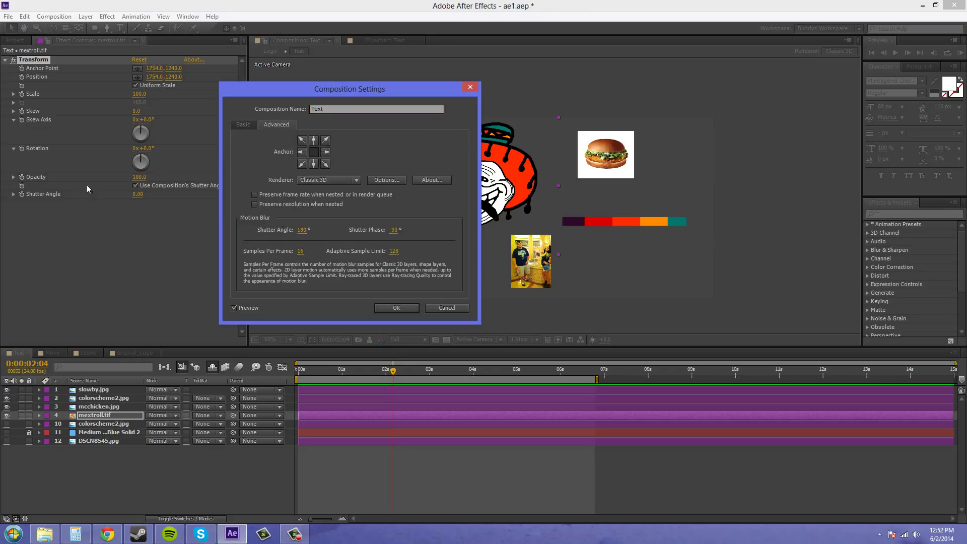
{"action": "left_click", "coordinate": [135, 186]}
{"action": "left_click", "coordinate": [448, 308]}
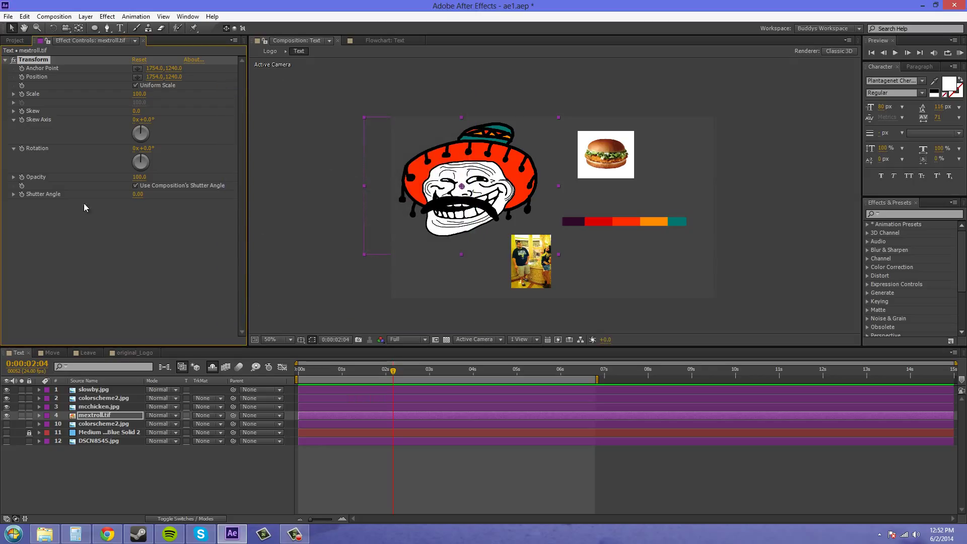
Step: Delete the Transform effect from the mextroll.tif layer
{"action": "left_click", "coordinate": [36, 222]}
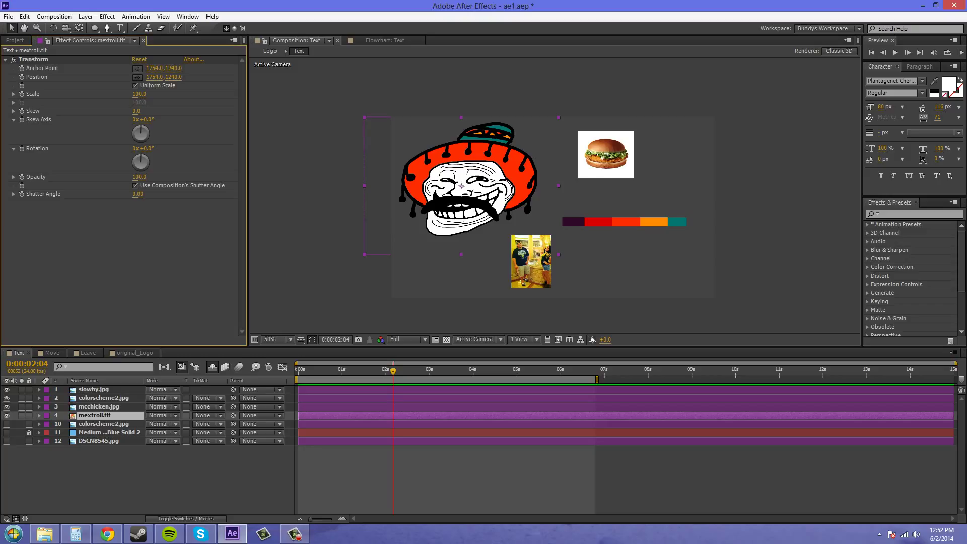
{"action": "left_click", "coordinate": [33, 59]}
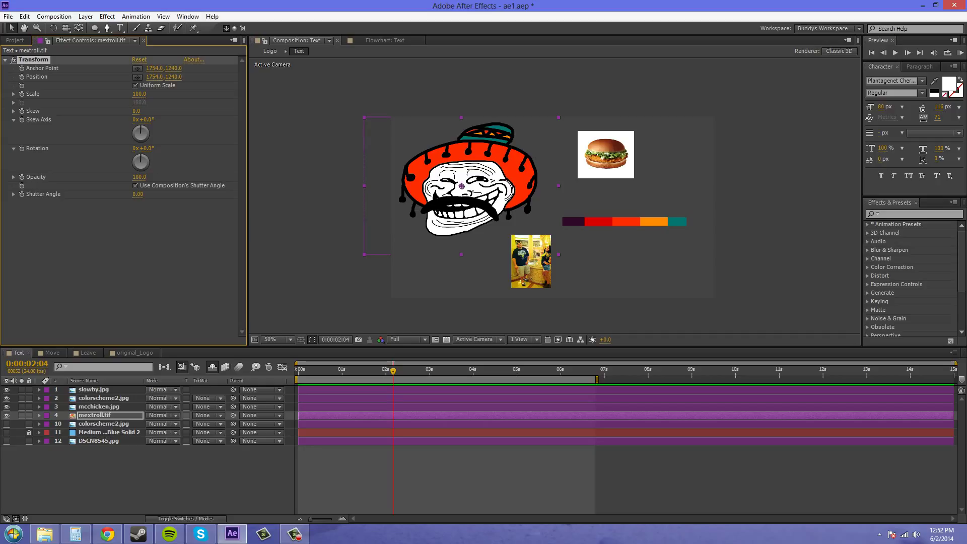
{"action": "key", "text": "Delete"}
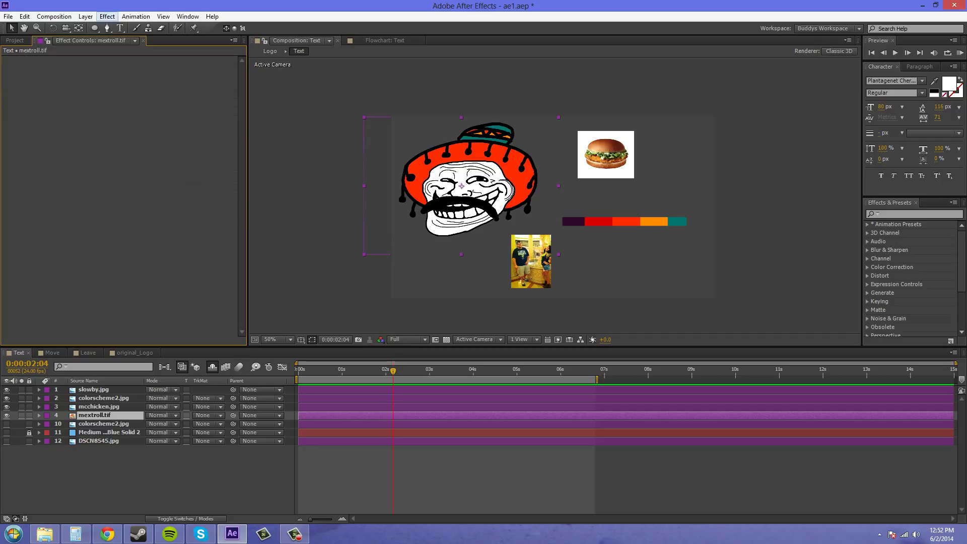
Step: Create a new adjustment layer above all the other layers and apply the Transform effect to it
{"action": "left_click", "coordinate": [86, 16]}
{"action": "mouse_move", "coordinate": [96, 25]}
{"action": "left_click", "coordinate": [295, 94]}
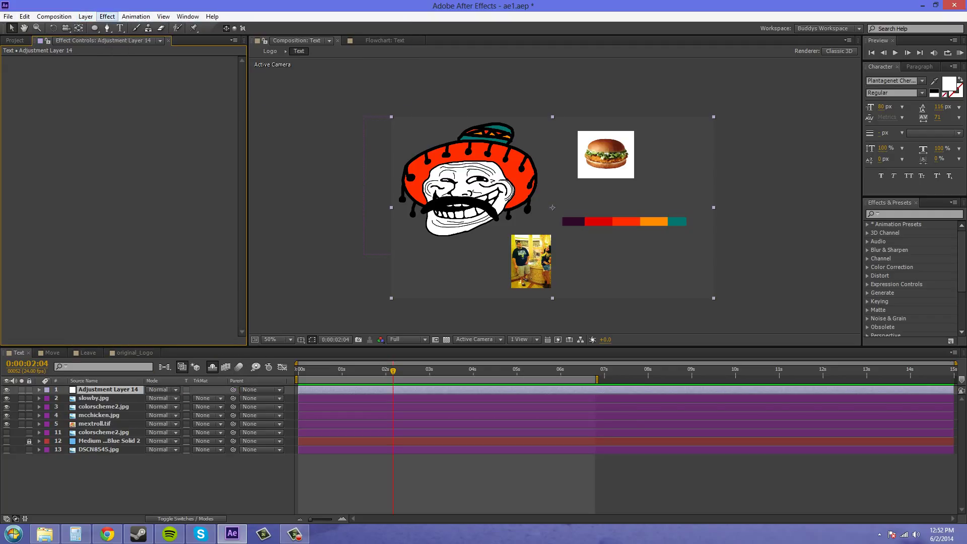
{"action": "left_click", "coordinate": [107, 16]}
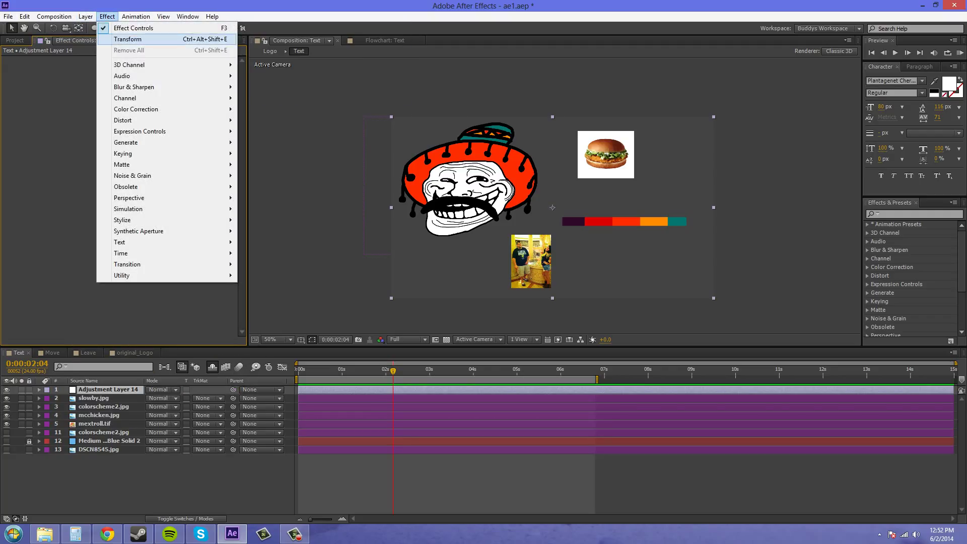
{"action": "left_click", "coordinate": [128, 38]}
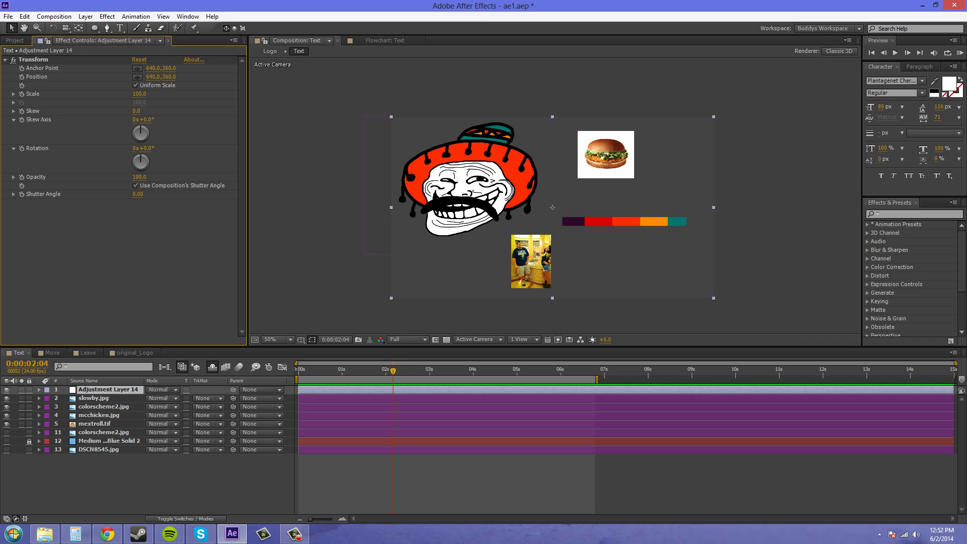
Step: Make the Medium Royal Blue solid layer visible and try out the rotation of the adjustment layer's Transform effect
{"action": "mouse_move", "coordinate": [148, 148]}
{"action": "left_mouse_down"}
{"action": "mouse_move", "coordinate": [180, 148]}
{"action": "mouse_move", "coordinate": [82, 148]}
{"action": "mouse_move", "coordinate": [154, 148]}
{"action": "mouse_move", "coordinate": [142, 148]}
{"action": "left_mouse_up"}
{"action": "key", "text": "Return"}
{"action": "left_click", "coordinate": [7, 440]}
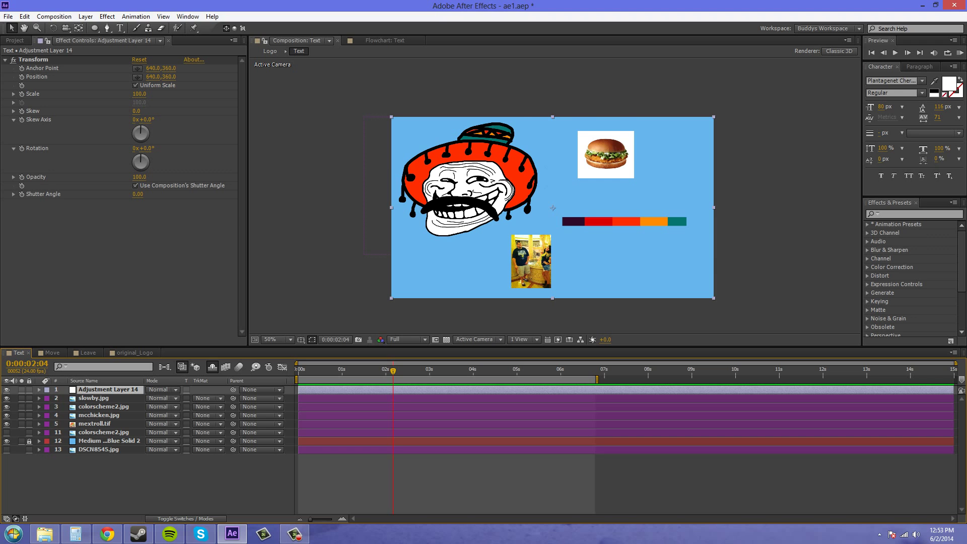
{"action": "mouse_move", "coordinate": [144, 148]}
{"action": "left_mouse_down"}
{"action": "mouse_move", "coordinate": [179, 148]}
{"action": "mouse_move", "coordinate": [103, 148]}
{"action": "mouse_move", "coordinate": [181, 148]}
{"action": "mouse_move", "coordinate": [90, 148]}
{"action": "mouse_move", "coordinate": [151, 148]}
{"action": "mouse_move", "coordinate": [137, 148]}
{"action": "left_mouse_up"}
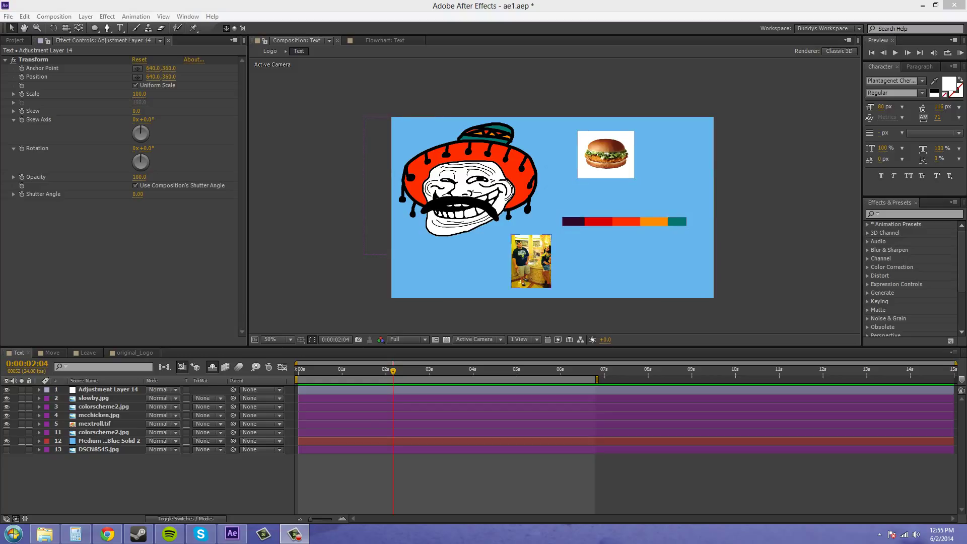
Step: Move the current time to 0:00:00:07 and turn on keyframing for the adjustment layer's Transform rotation
{"action": "left_click_drag", "start_coordinate": [319, 370], "coordinate": [311, 370]}
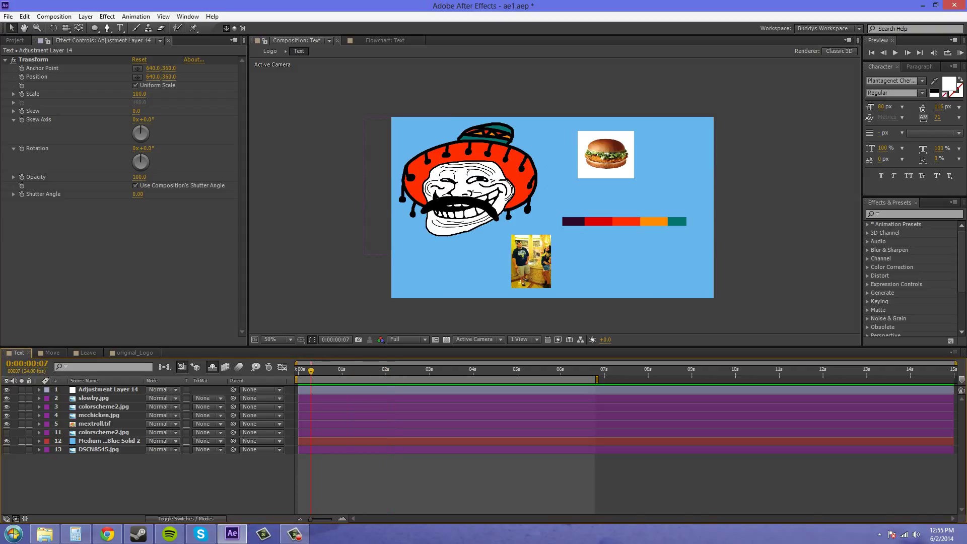
{"action": "left_click", "coordinate": [553, 208]}
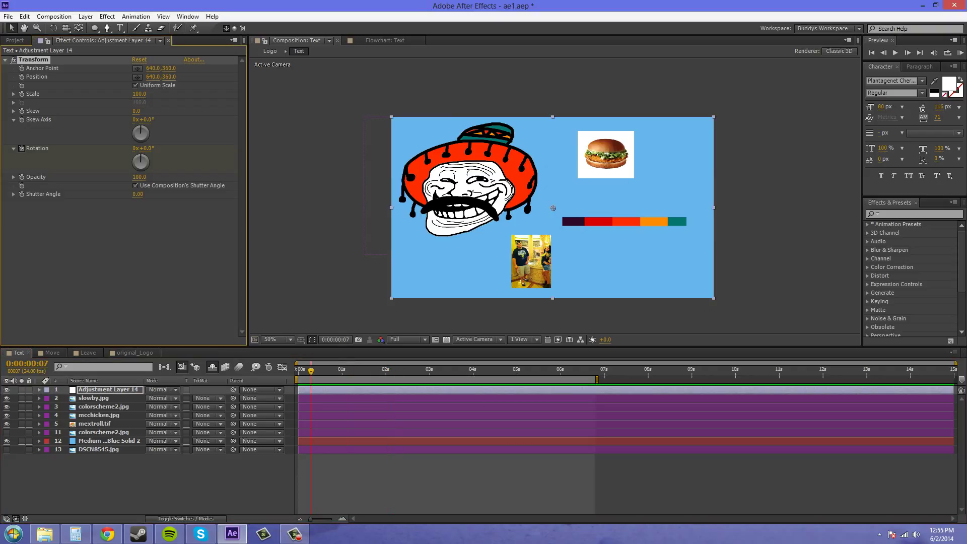
Step: Set a second, increased rotation keyframe for the adjustment layer's Transform effect at about 3 seconds and return to the start of the composition
{"action": "left_click_drag", "start_coordinate": [311, 370], "coordinate": [428, 370]}
{"action": "left_click_drag", "start_coordinate": [146, 148], "coordinate": [202, 148]}
{"action": "left_click_drag", "start_coordinate": [425, 371], "coordinate": [298, 371]}
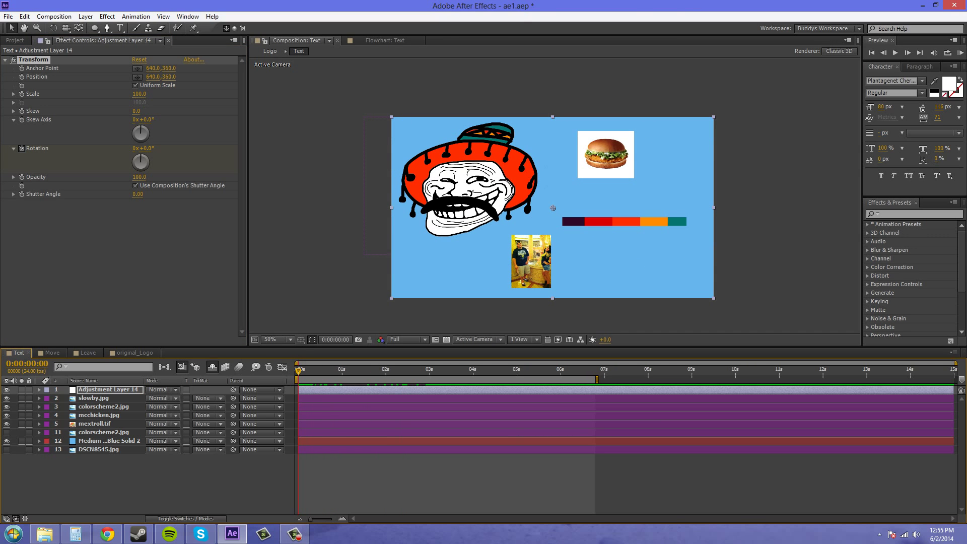
{"action": "left_click", "coordinate": [108, 390]}
{"action": "left_click", "coordinate": [94, 424], "text": "shift"}
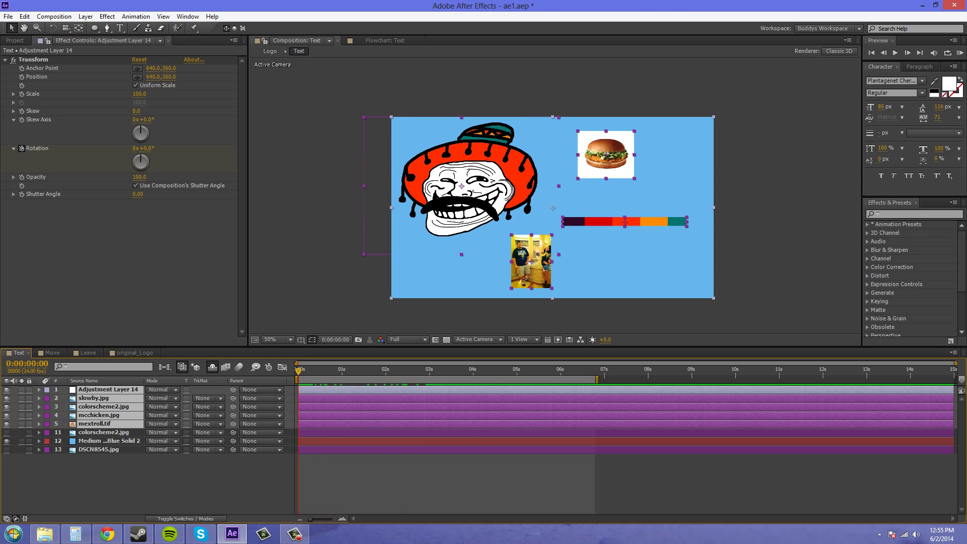
{"action": "right_click", "coordinate": [113, 416]}
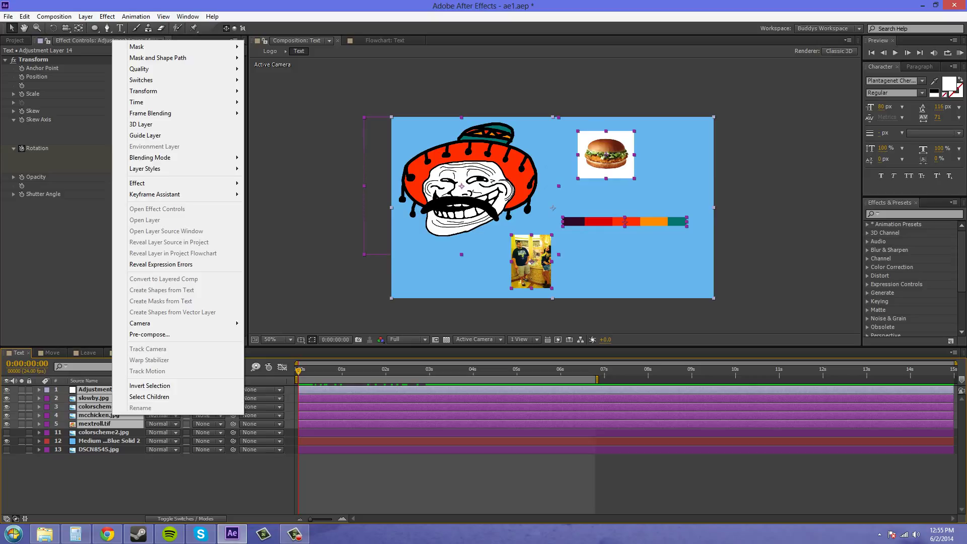
{"action": "left_click", "coordinate": [202, 478]}
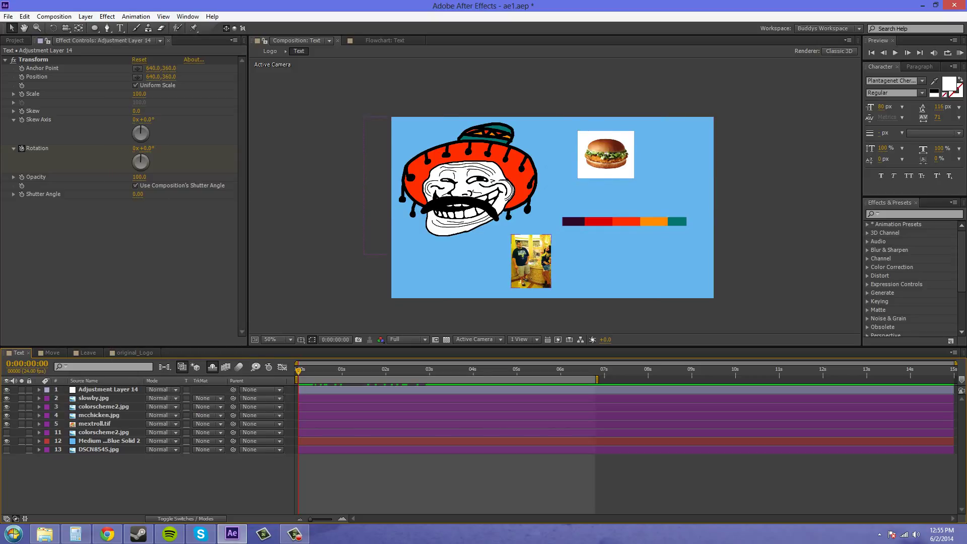
Step: Pre-compose the layers from Adjustment Layer 14 down to mextroll.tif into a new composition named rotated
{"action": "left_click", "coordinate": [108, 390]}
{"action": "left_click", "coordinate": [94, 424], "text": "shift"}
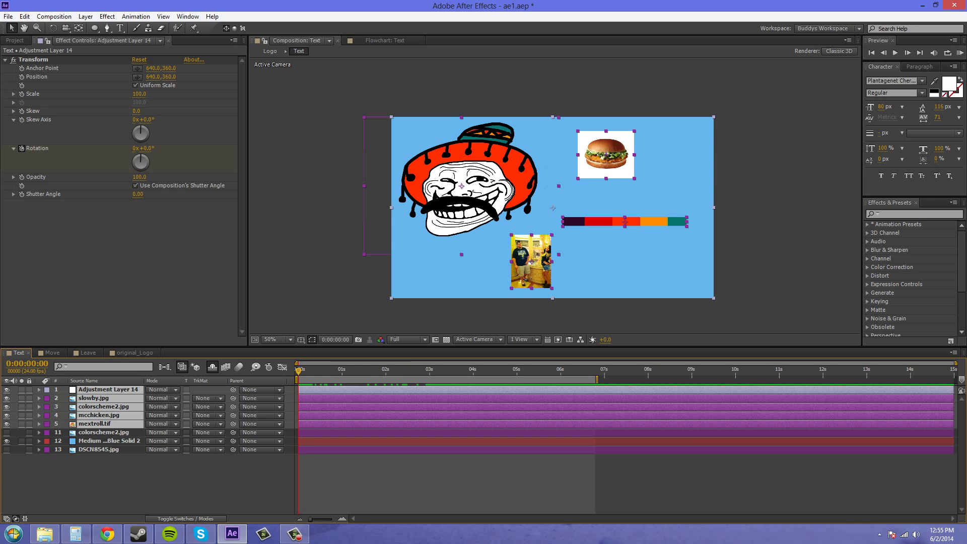
{"action": "right_click", "coordinate": [89, 410]}
{"action": "left_click", "coordinate": [126, 329]}
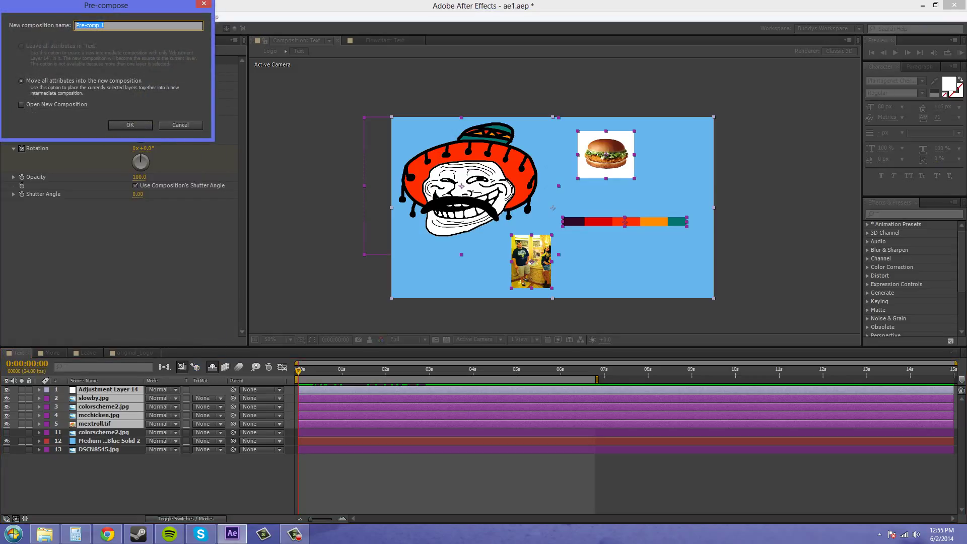
{"action": "type", "text": "rotated"}
{"action": "key", "text": "Return"}
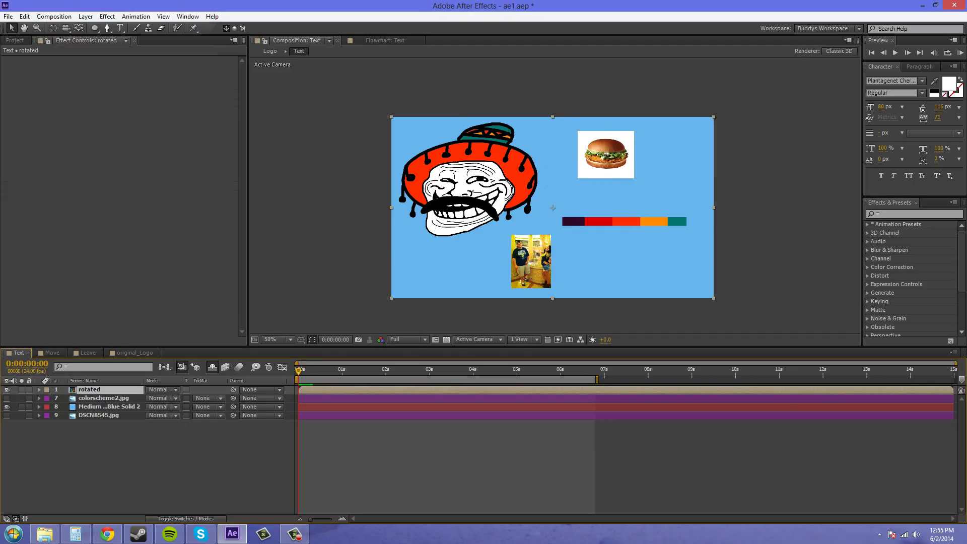
Step: Play back the animation of the rotated pre-comp, return to the start of the composition and deselect the layer
{"action": "key", "text": "space"}
{"action": "key", "text": "space"}
{"action": "left_click_drag", "start_coordinate": [490, 371], "coordinate": [298, 370]}
{"action": "key", "text": "F2"}
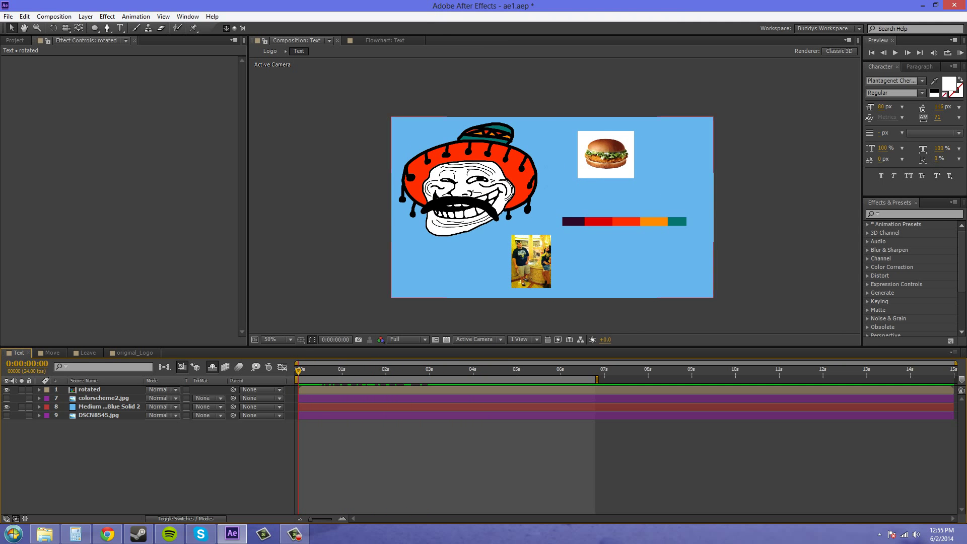